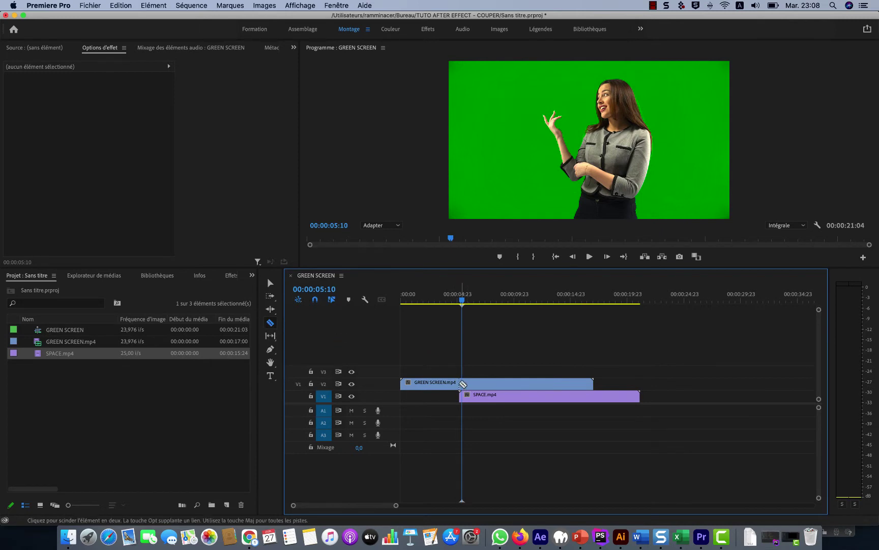
Step: Split the GREEN SCREEN.mp4 clip at the playhead and at two further points with the Razor tool, and switch to After Effects
{"action": "left_click", "coordinate": [461, 383]}
{"action": "left_click", "coordinate": [498, 383]}
{"action": "left_click", "coordinate": [542, 382]}
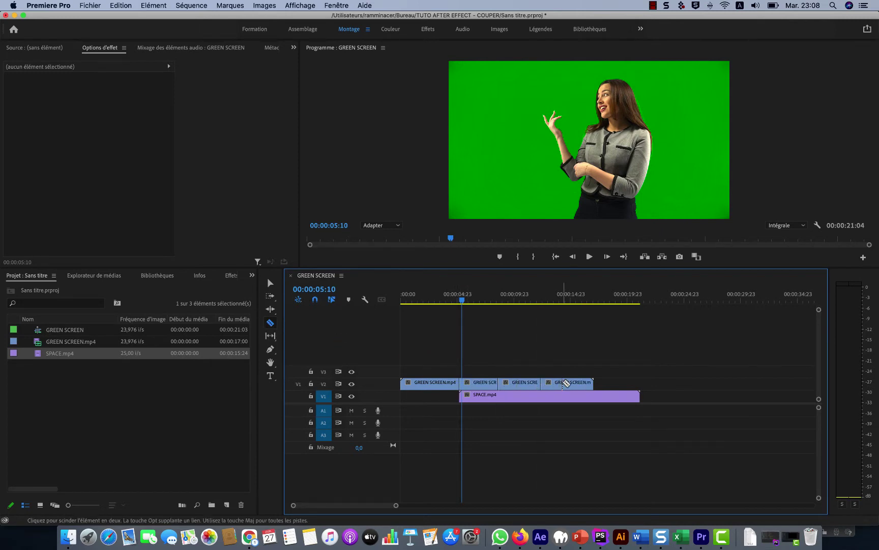
{"action": "left_click", "coordinate": [540, 537]}
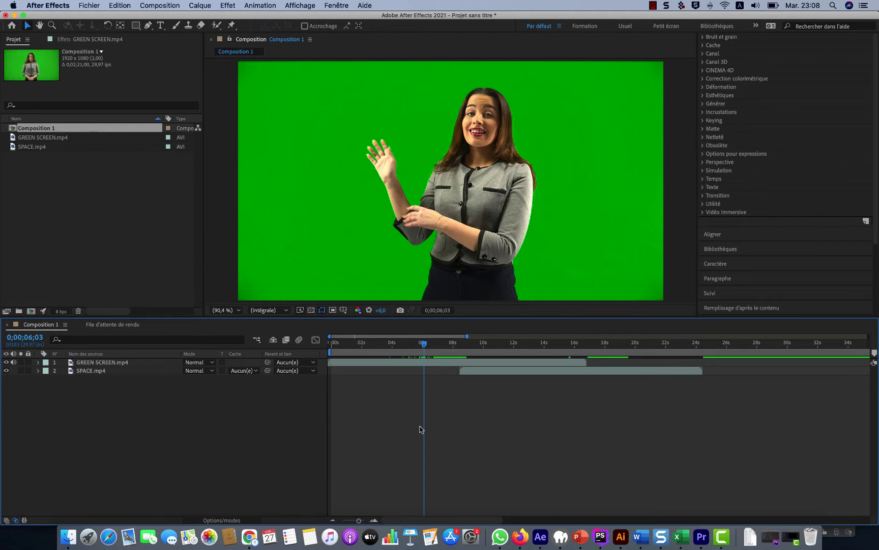
Step: Trim the GREEN SCREEN.mp4 layer to start at 0;00;06;03 and end at 0;00;13;05
{"action": "left_click", "coordinate": [433, 364]}
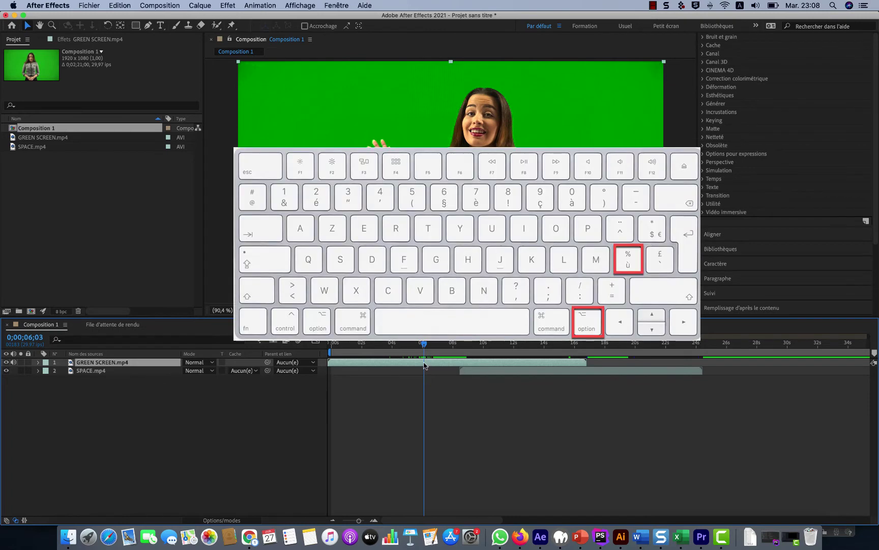
{"action": "key", "text": "alt+ugrave"}
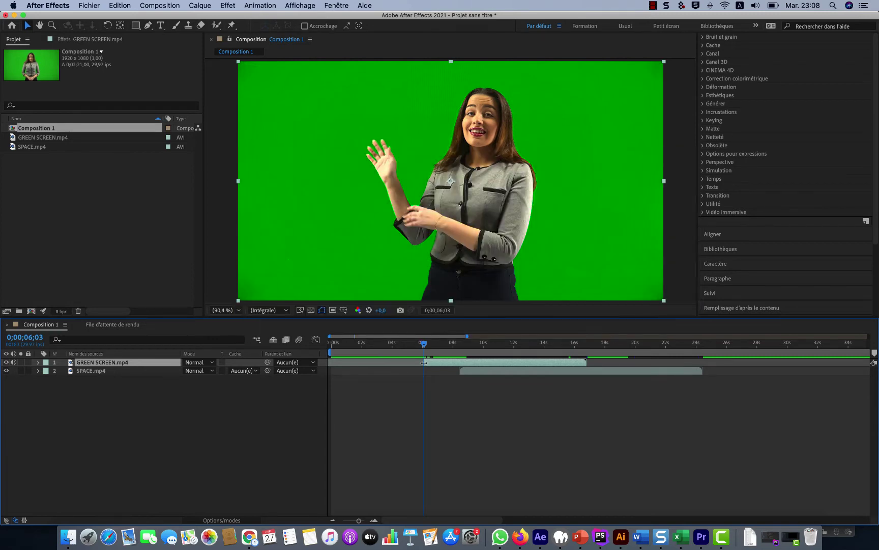
{"action": "left_click", "coordinate": [531, 348]}
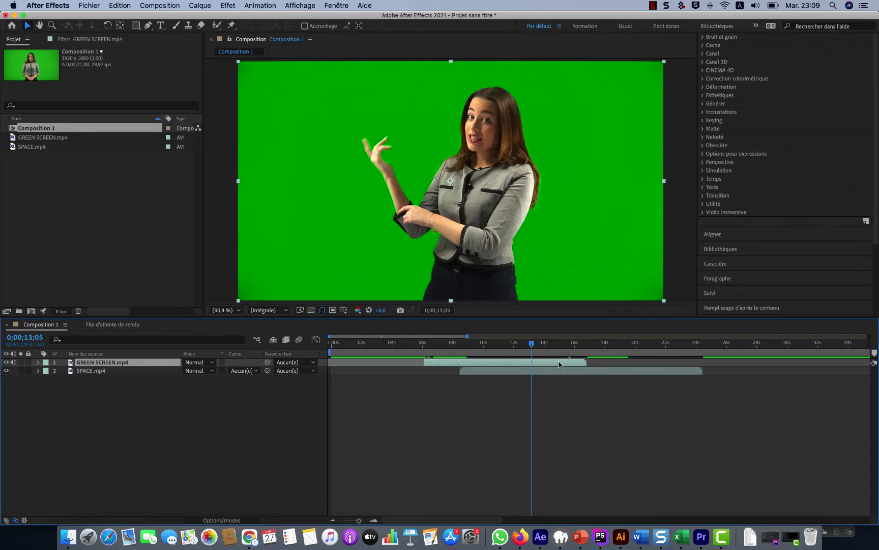
{"action": "key", "text": "alt+bracketright"}
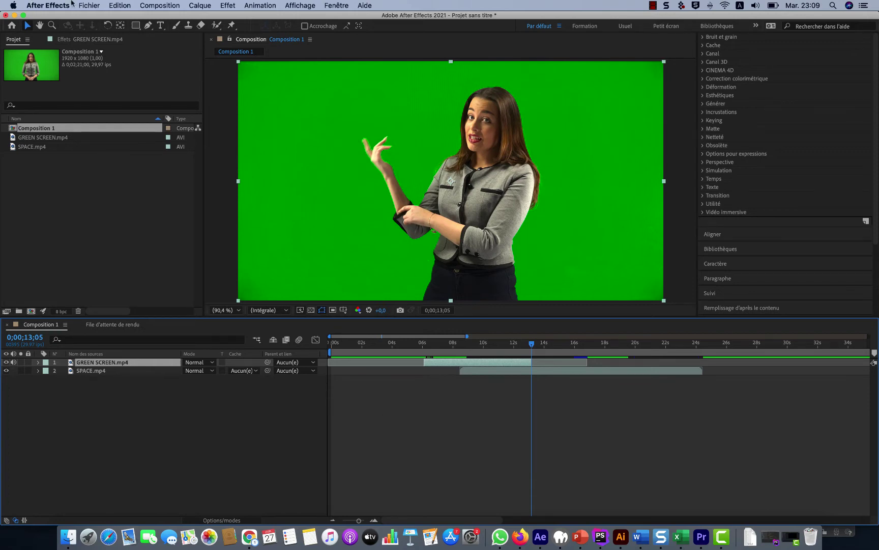
Step: Look up the layer in-point commands in the keyboard shortcuts by searching for "point entrée"
{"action": "left_click", "coordinate": [119, 5]}
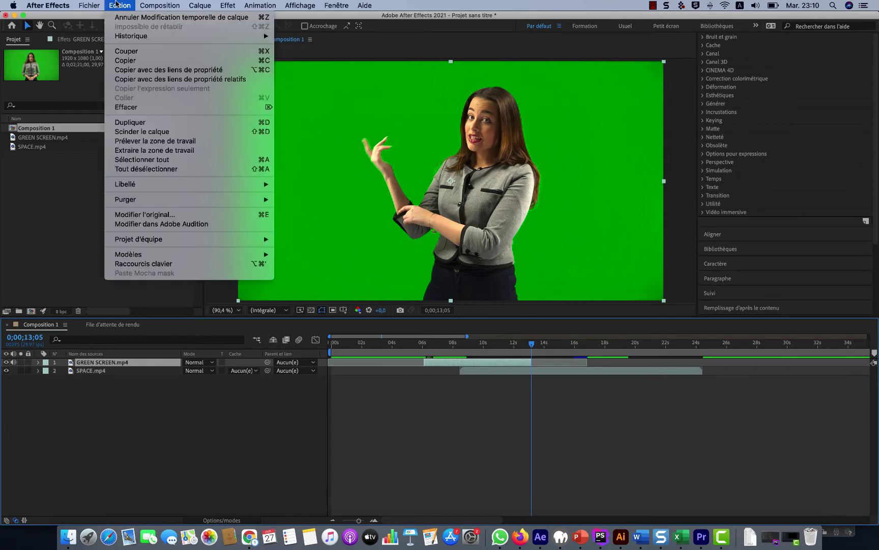
{"action": "left_click", "coordinate": [155, 263]}
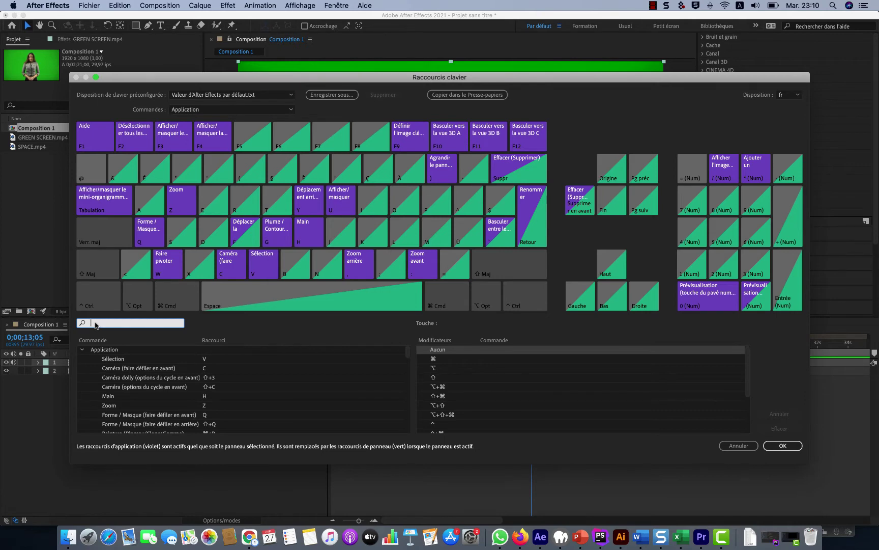
{"action": "type", "text": "poi"}
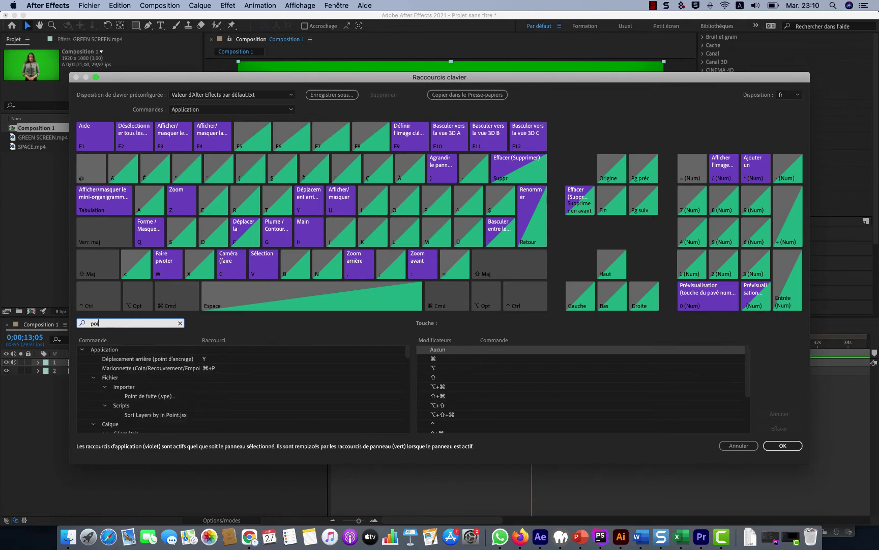
{"action": "type", "text": "nt entr"}
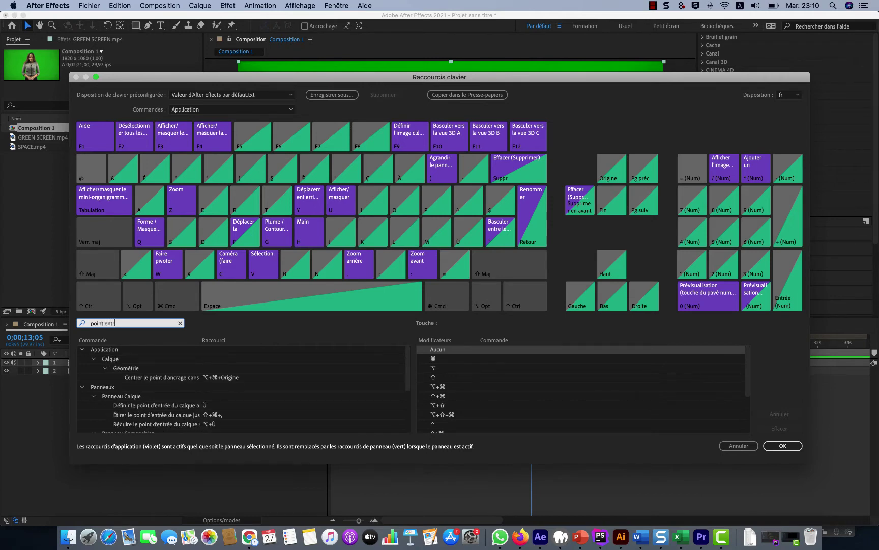
{"action": "type", "text": "ée"}
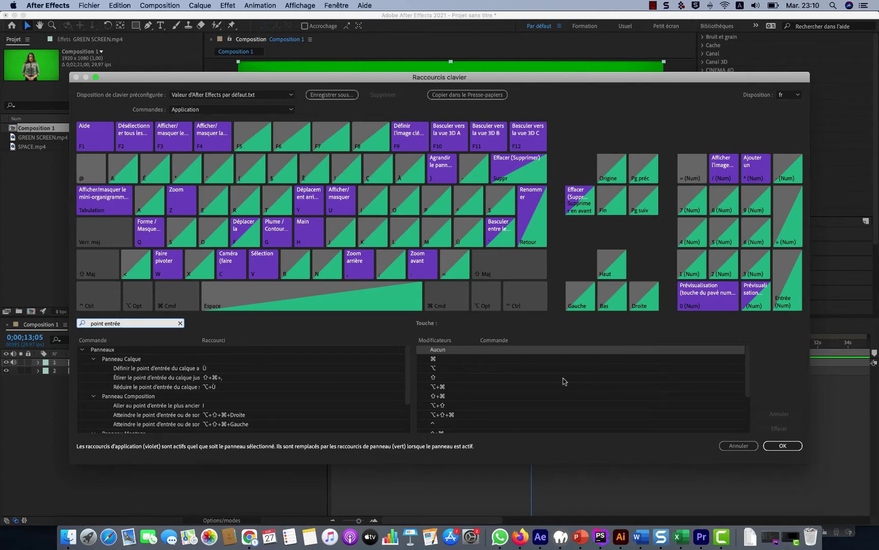
{"action": "left_click", "coordinate": [777, 446]}
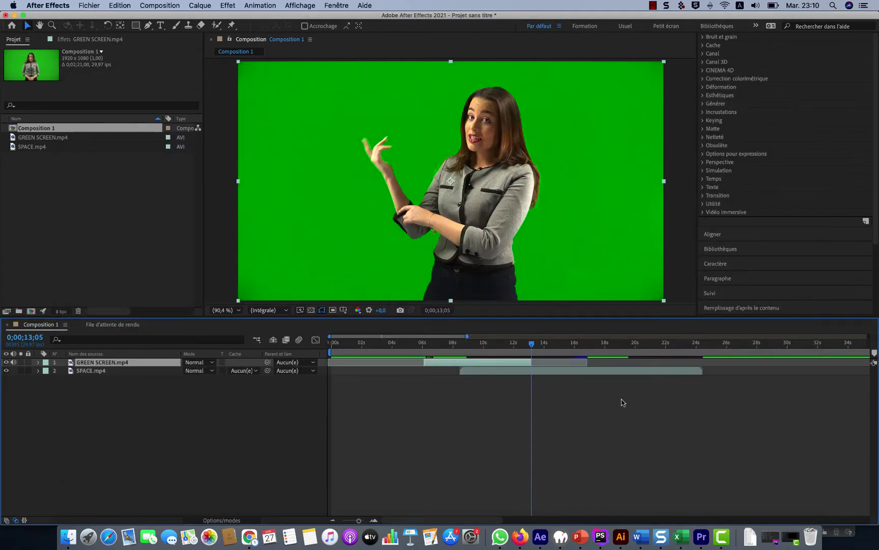
Step: Undo both GREEN SCREEN.mp4 trims, and try shifting the whole layer to start at 0;00;06;03 before undoing that shift
{"action": "key", "text": "super+z"}
{"action": "key", "text": "super+z"}
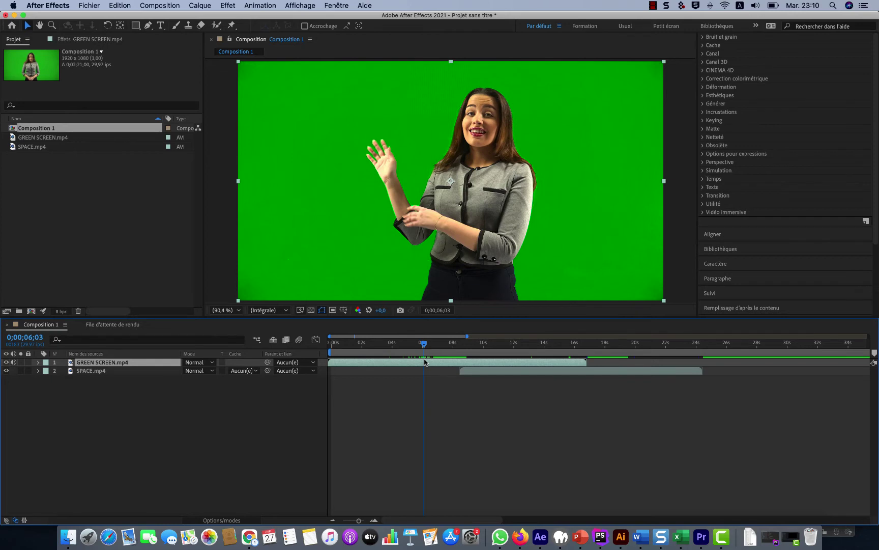
{"action": "key", "text": "ugrave"}
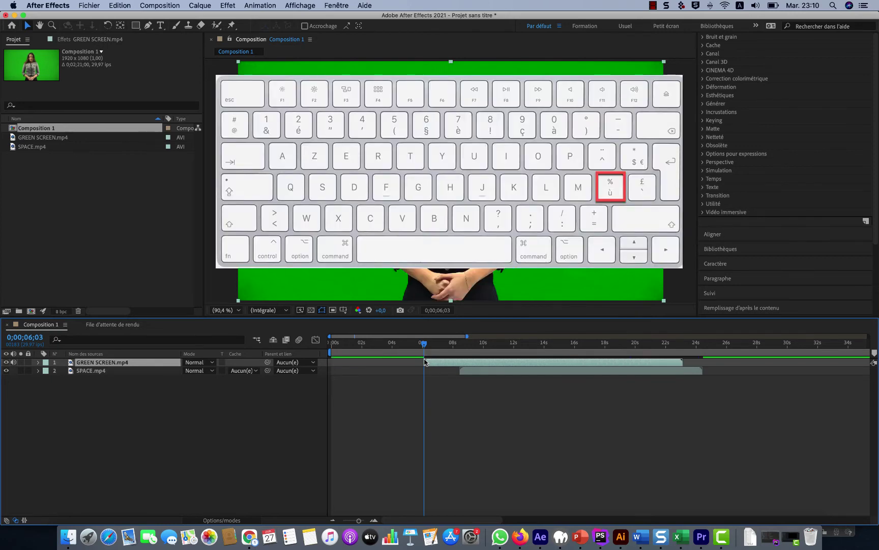
{"action": "key", "text": "super+z"}
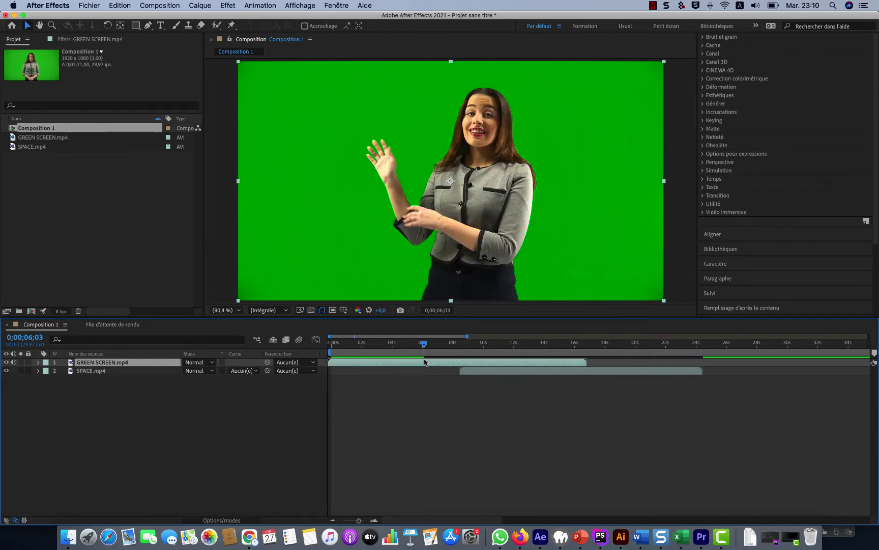
Step: Shift the whole GREEN SCREEN.mp4 layer so its end lines up with 0;00;22;25
{"action": "left_click", "coordinate": [448, 344]}
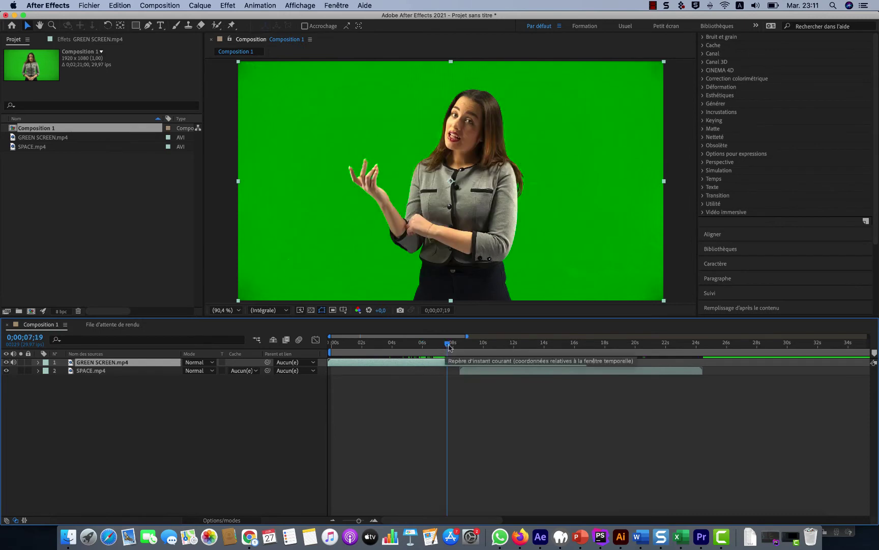
{"action": "left_click", "coordinate": [678, 345]}
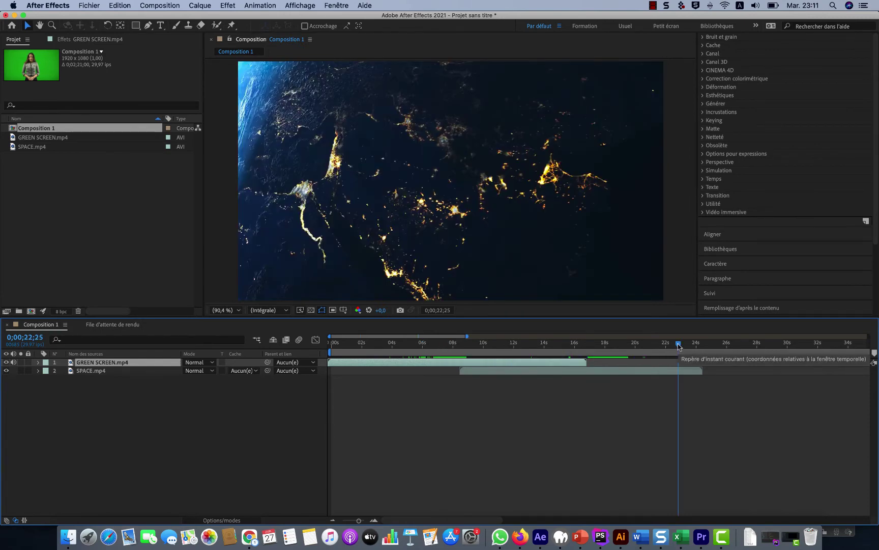
{"action": "key", "text": "bracketright"}
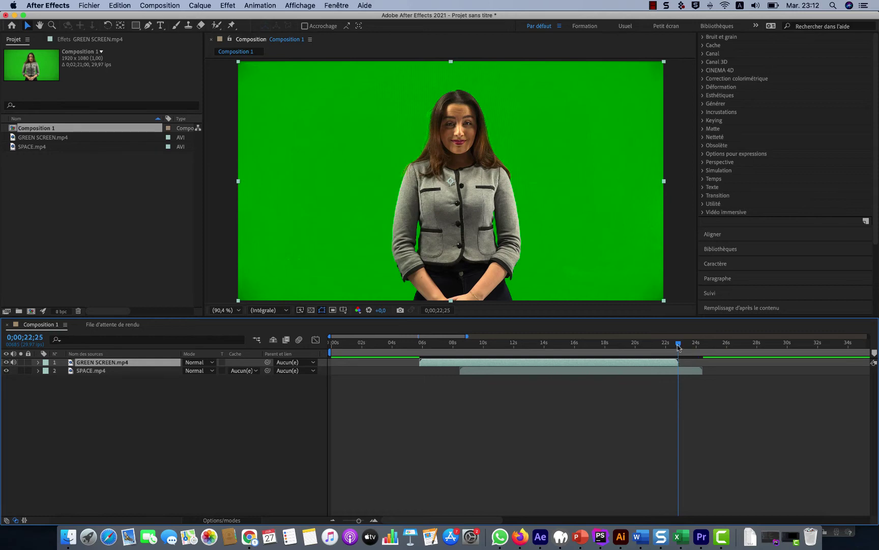
Step: Browse the keyboard shortcuts for the Layer panel (Panneau Calque) commands that set, stretch and trim in and out points
{"action": "left_click", "coordinate": [120, 5]}
{"action": "left_click", "coordinate": [160, 264]}
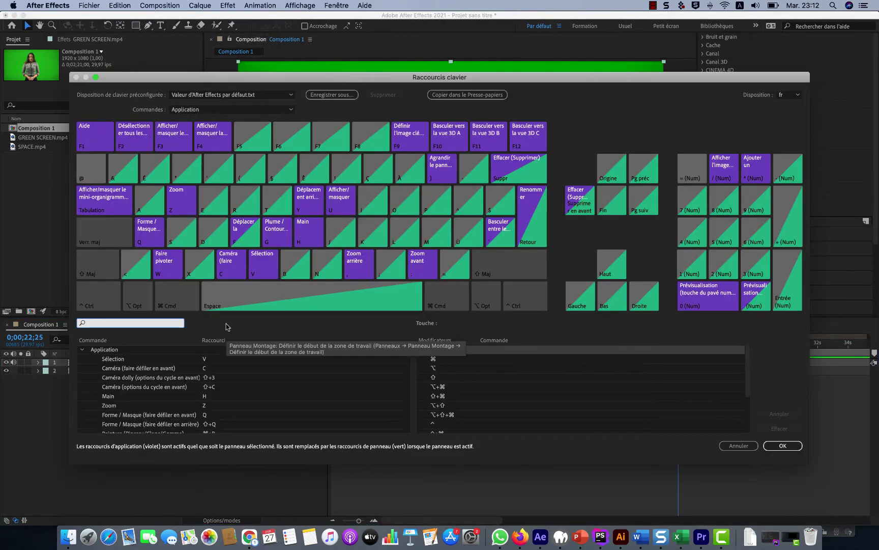
{"action": "left_click", "coordinate": [82, 349]}
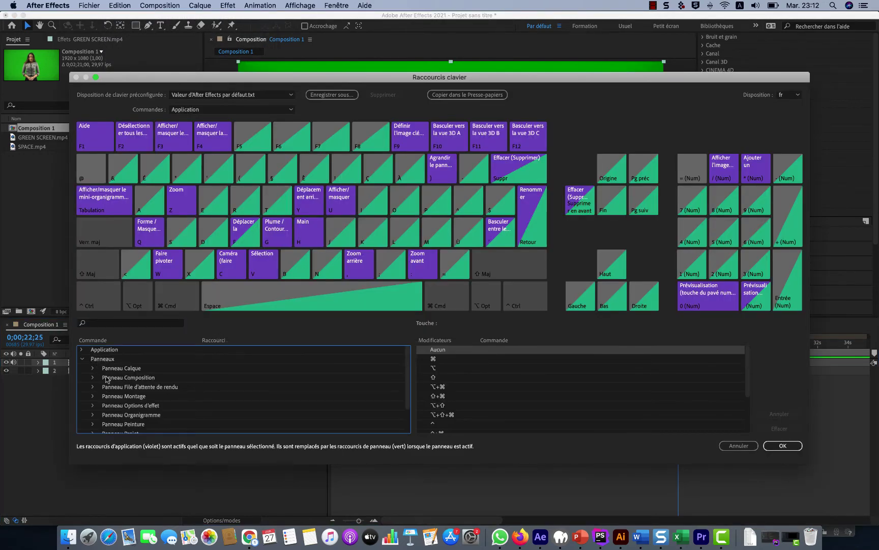
{"action": "left_click", "coordinate": [94, 369]}
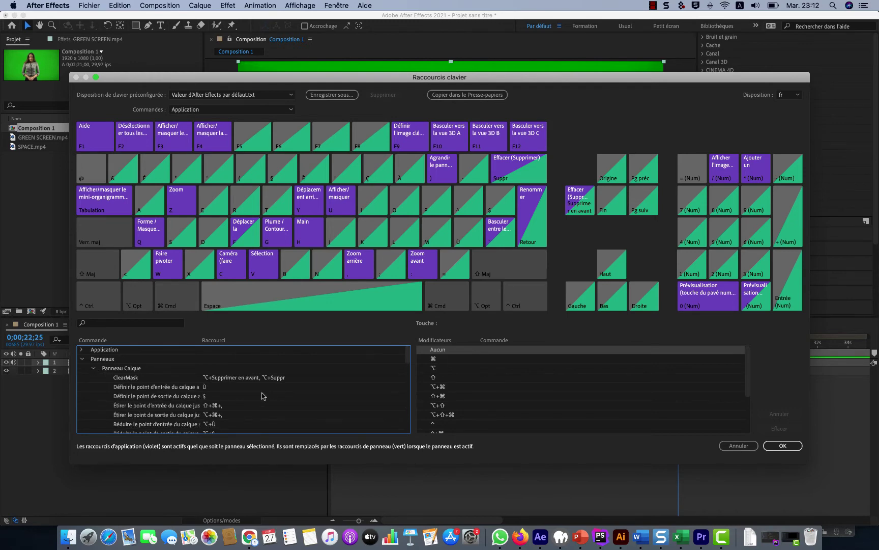
{"action": "scroll", "coordinate": [264, 397], "scroll_direction": "down", "scroll_amount": 2}
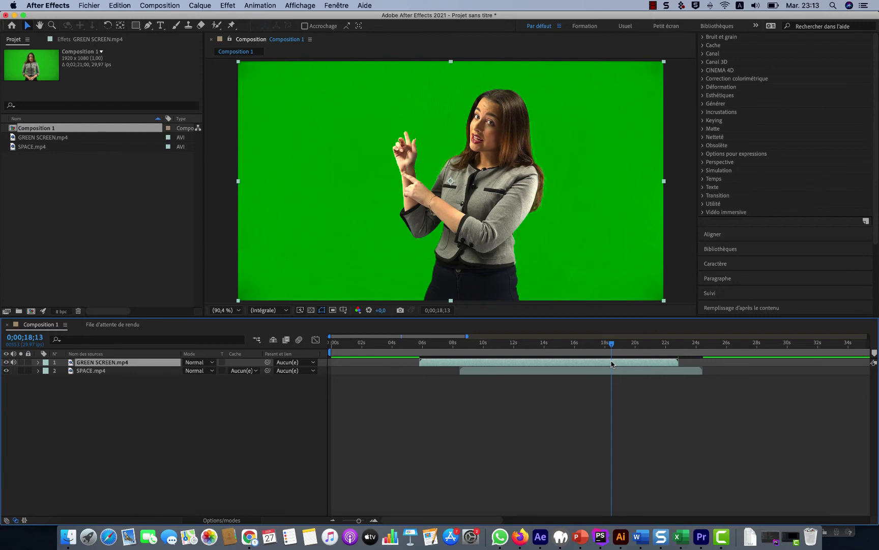
Step: Try ending the GREEN SCREEN.mp4 layer at 0;00;18;13 by shifting it and by trimming its out point, reverting each attempt
{"action": "key", "text": "bracketright"}
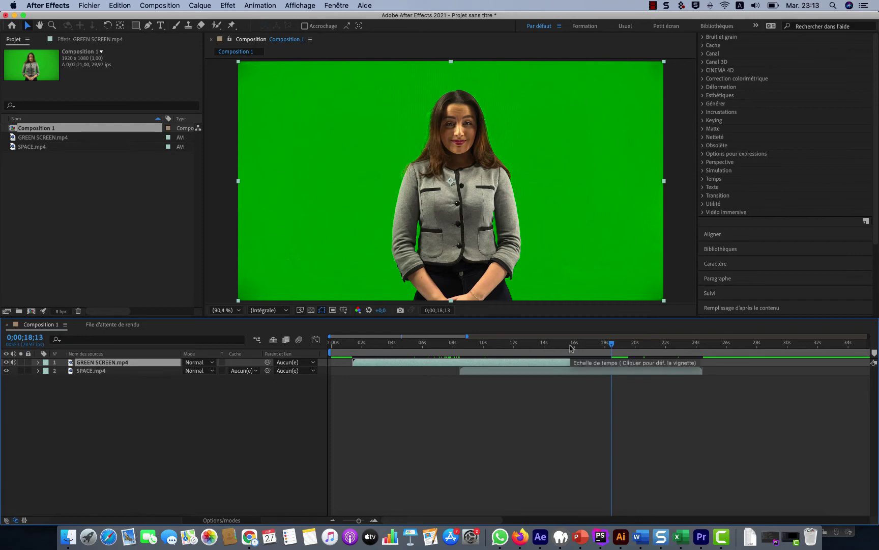
{"action": "left_click_drag", "start_coordinate": [549, 362], "coordinate": [615, 365]}
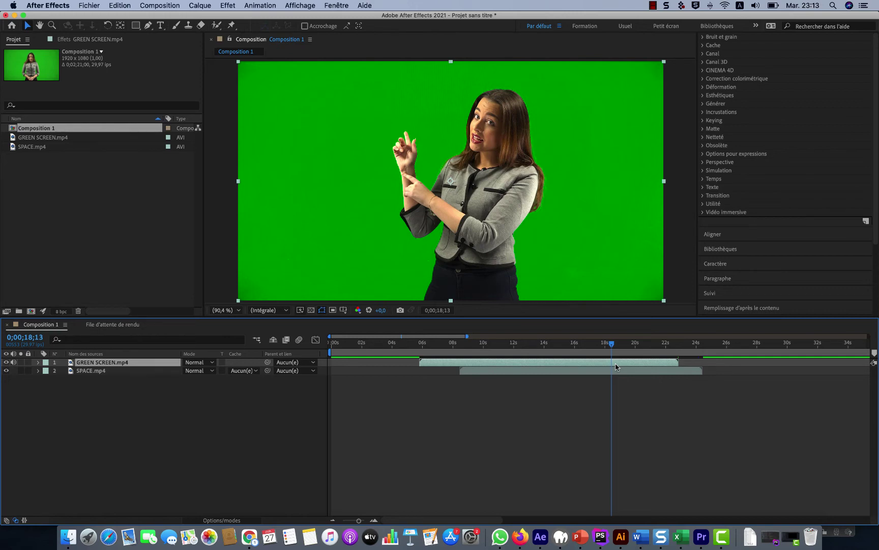
{"action": "key", "text": "alt+bracketright"}
{"action": "key", "text": "super+z"}
Step: Move the GREEN SCREEN.mp4 layer to the start of the timeline and align the SPACE.mp4 layer's start with the playhead at 0;00;05;21
{"action": "left_click_drag", "start_coordinate": [528, 365], "coordinate": [450, 366]}
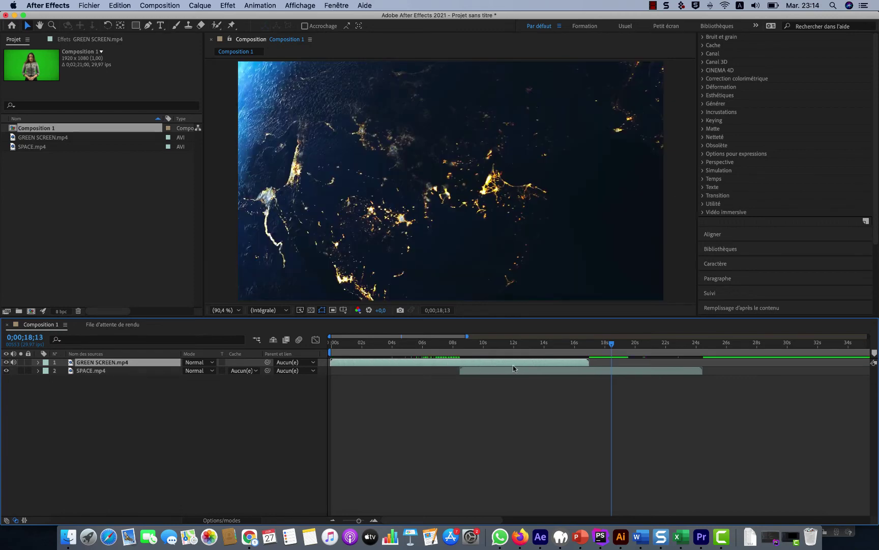
{"action": "left_click", "coordinate": [513, 371]}
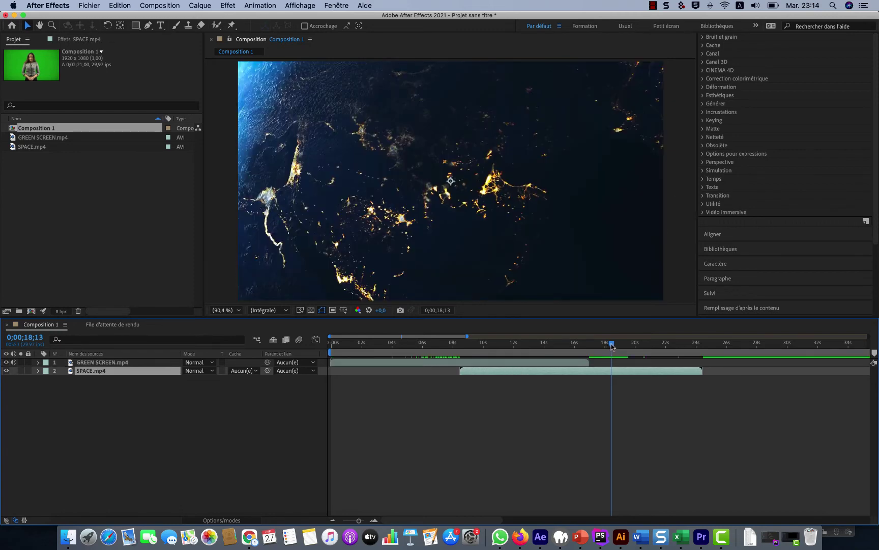
{"action": "left_click_drag", "start_coordinate": [612, 346], "coordinate": [419, 343]}
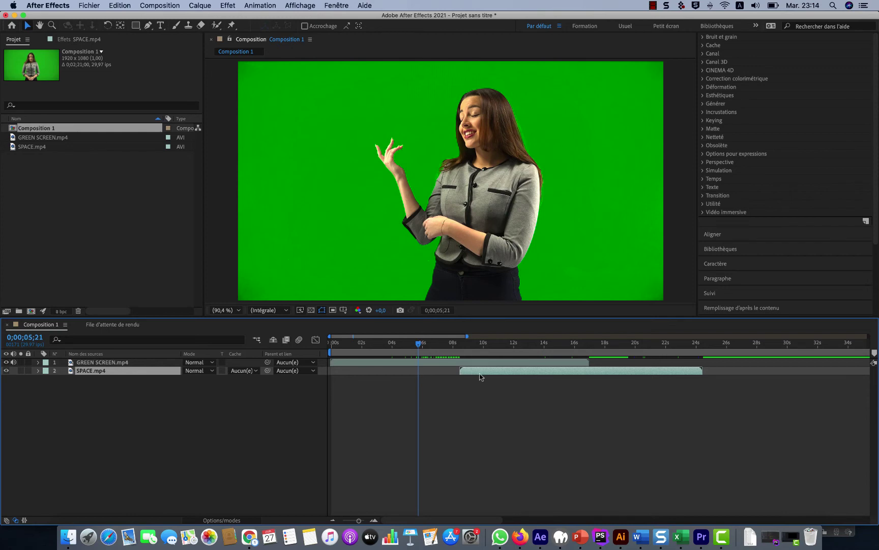
{"action": "left_click_drag", "start_coordinate": [488, 371], "coordinate": [466, 374]}
{"action": "key", "text": "shift"}
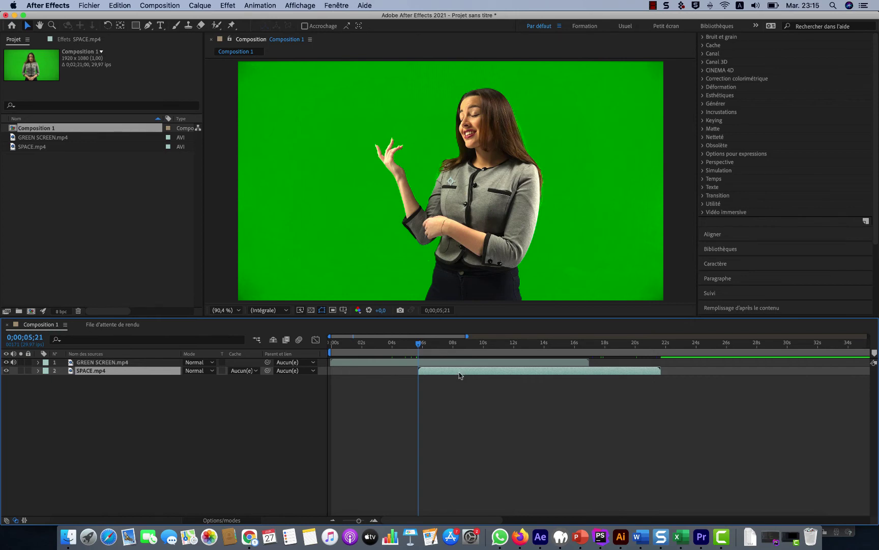
Step: Split the GREEN SCREEN.mp4 layer at 0;00;05;21 and select the part after the cut
{"action": "left_click", "coordinate": [424, 365]}
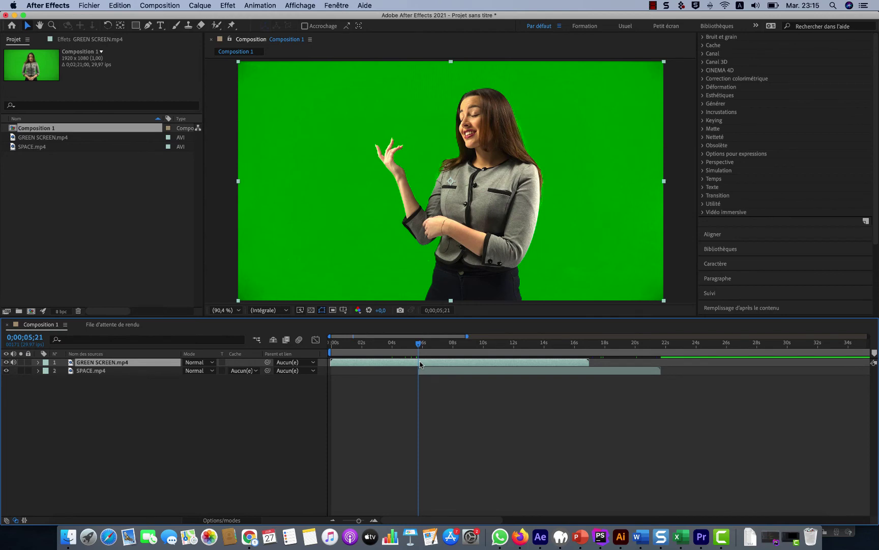
{"action": "key", "text": "shift+super+d"}
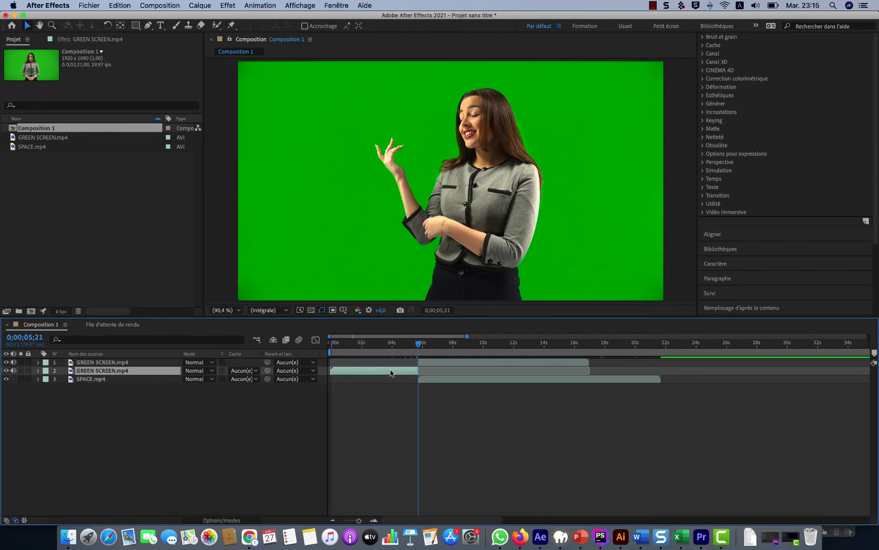
{"action": "left_click", "coordinate": [437, 362]}
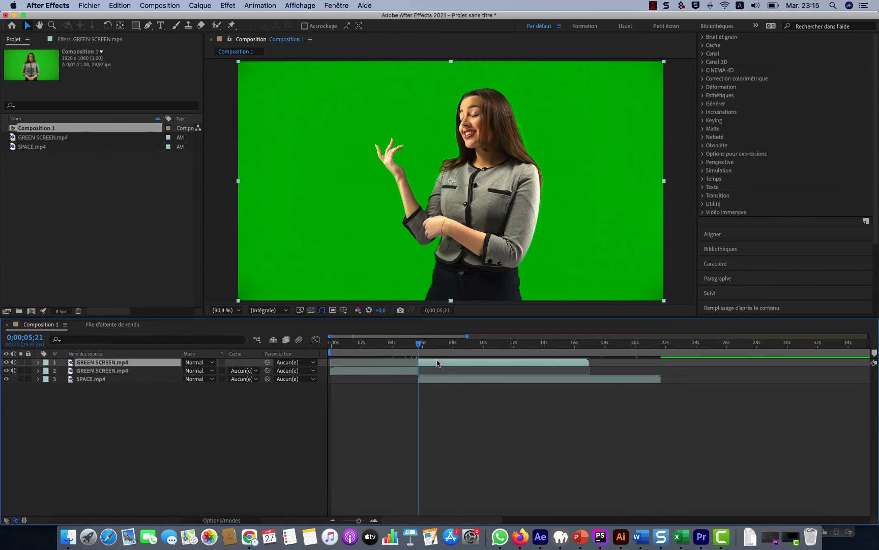
Step: Duplicate the SPACE.mp4 layer, and undo both the duplication and the GREEN SCREEN.mp4 split
{"action": "left_click", "coordinate": [446, 380]}
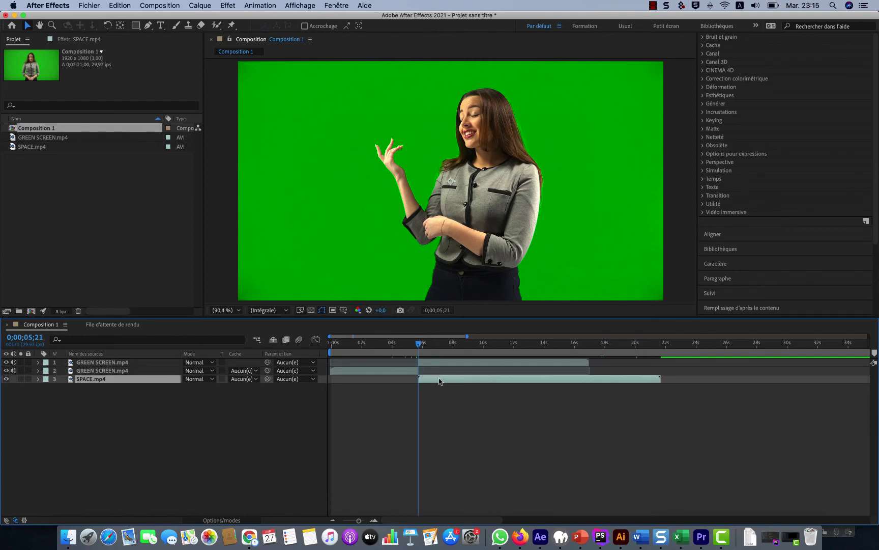
{"action": "key", "text": "super+d"}
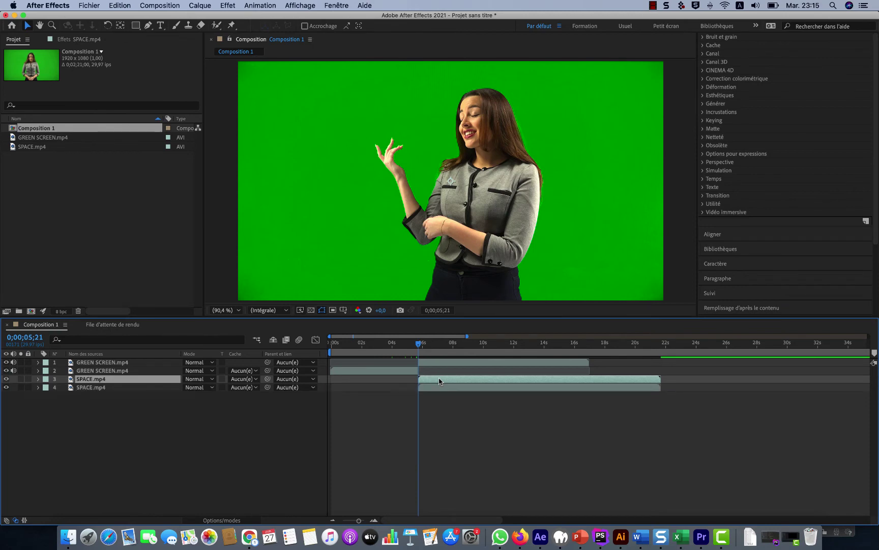
{"action": "key", "text": "super+z"}
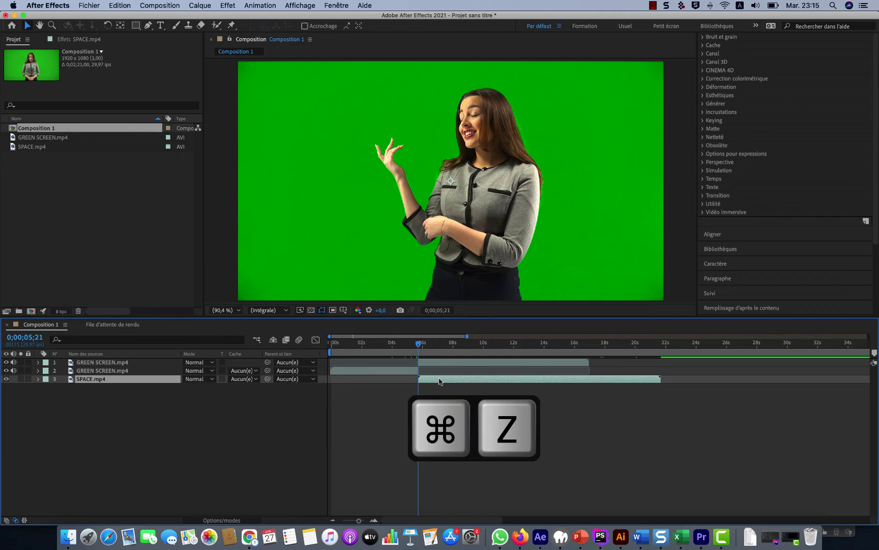
{"action": "key", "text": "super+z"}
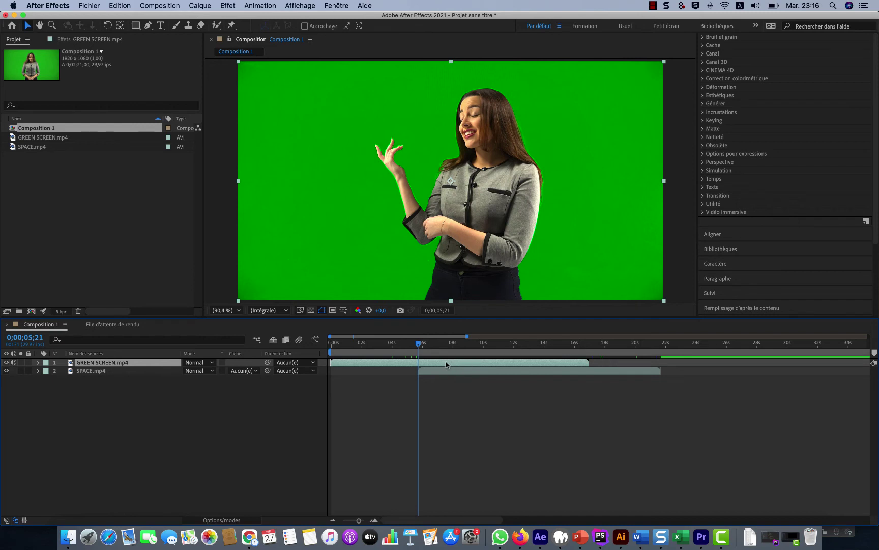
Step: Jump the playhead to the GREEN SCREEN.mp4 layer's out point and back to its in point
{"action": "key", "text": "o"}
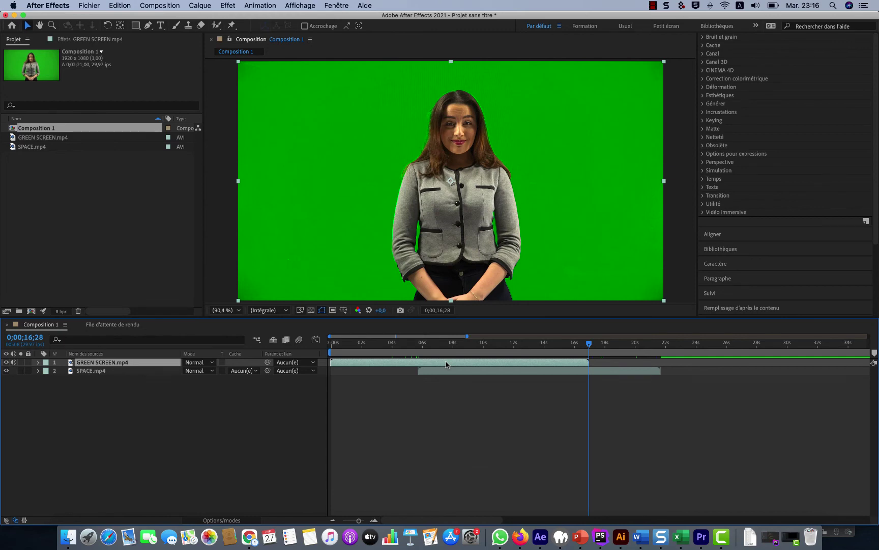
{"action": "key", "text": "i"}
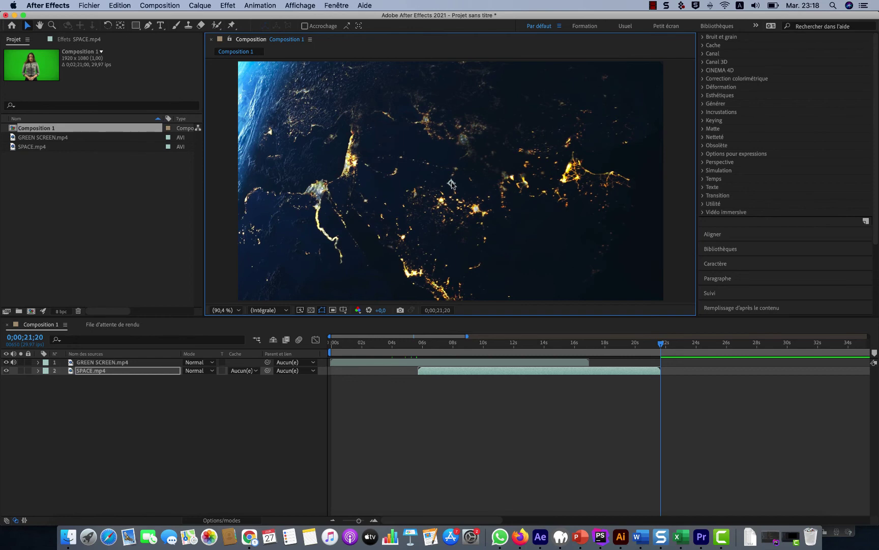
Step: Shift the SPACE.mp4 layer slightly down-left in the frame and relocate its anchor point to about 2365, 1425, toward the frame's lower right
{"action": "mouse_move", "coordinate": [451, 183]}
{"action": "left_mouse_down"}
{"action": "mouse_move", "coordinate": [509, 187]}
{"action": "mouse_move", "coordinate": [446, 187]}
{"action": "left_mouse_up"}
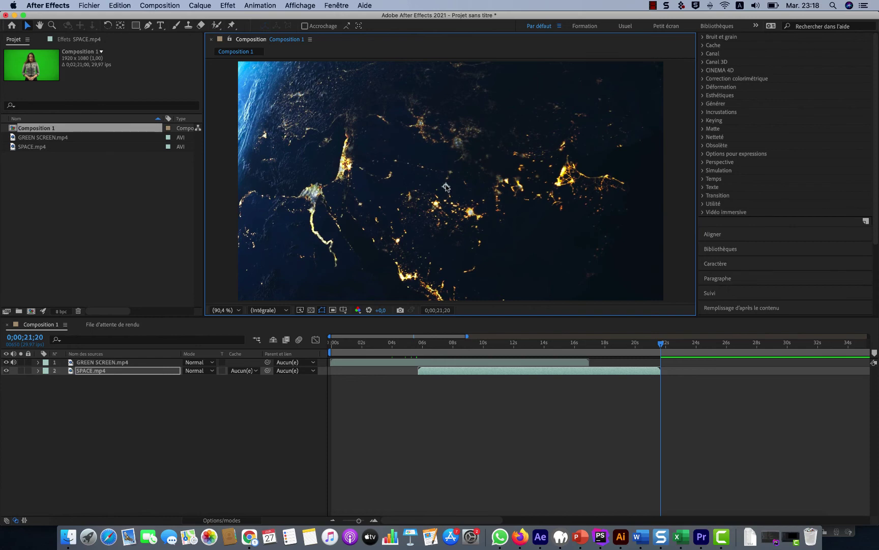
{"action": "key", "text": "y"}
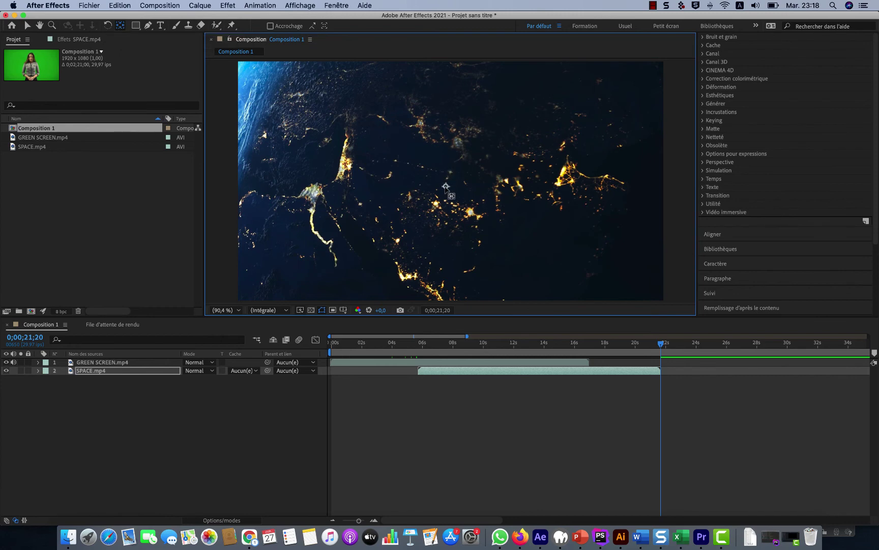
{"action": "left_click_drag", "start_coordinate": [446, 188], "coordinate": [534, 263]}
{"action": "key", "text": "v"}
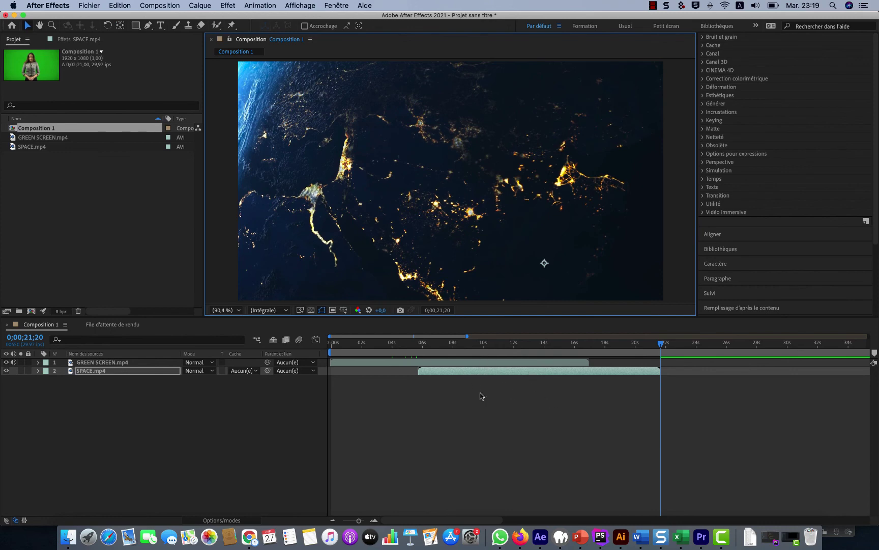
Step: Select all layers at once, reduce the selection to SPACE.mp4 and duplicate that layer five times
{"action": "key", "text": "super+a"}
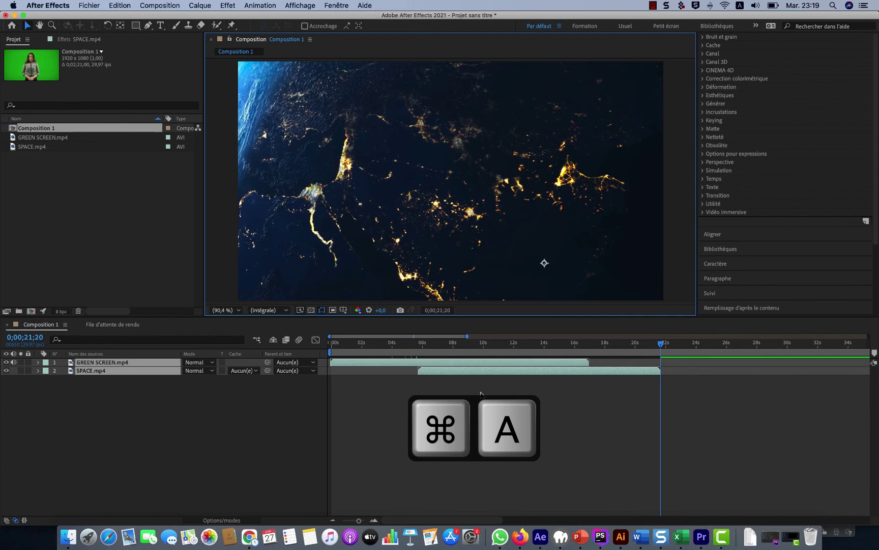
{"action": "left_click", "coordinate": [564, 371]}
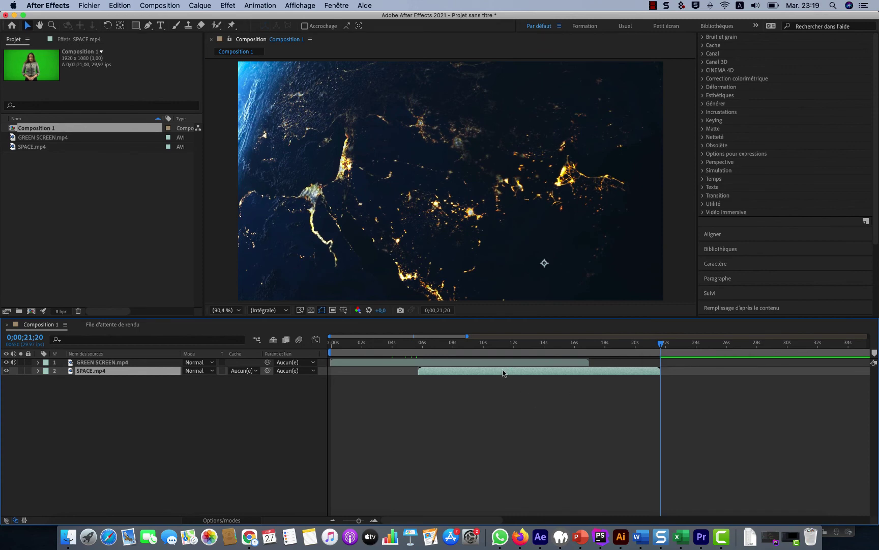
{"action": "key", "text": "super+d"}
{"action": "key", "text": "super+d"}
{"action": "key", "text": "super+d"}
{"action": "key", "text": "super+d"}
{"action": "key", "text": "super+d"}
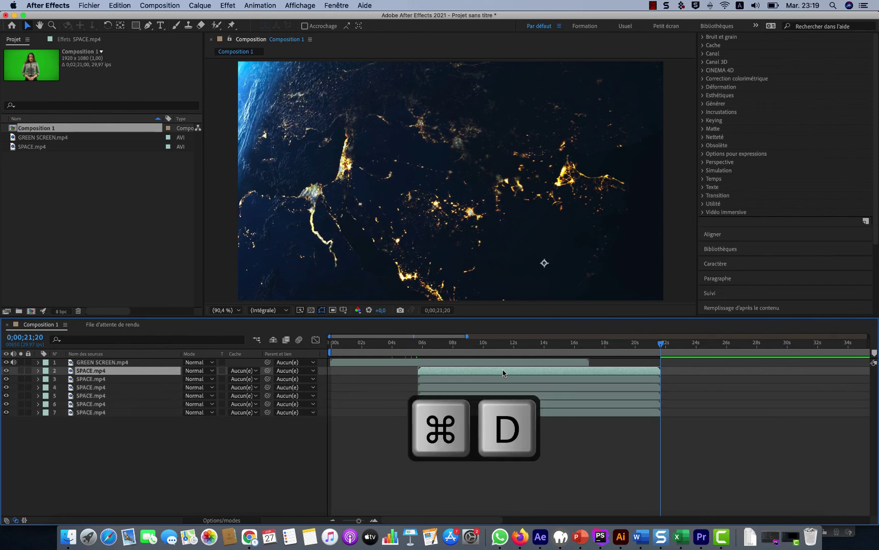
Step: Expand layers 2, 3 and 4 one by one, unfolding the Transform properties of layers 2 and 3
{"action": "left_click", "coordinate": [38, 371]}
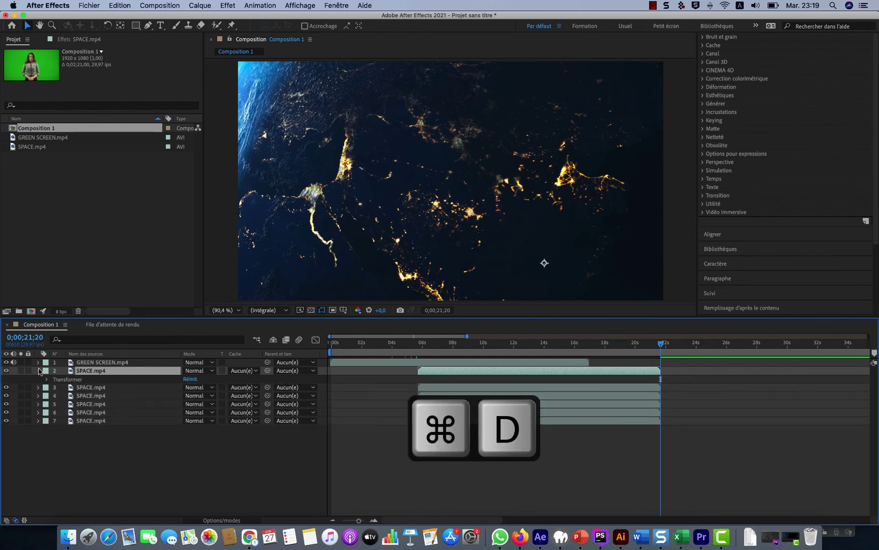
{"action": "left_click", "coordinate": [38, 387]}
{"action": "left_click", "coordinate": [49, 383]}
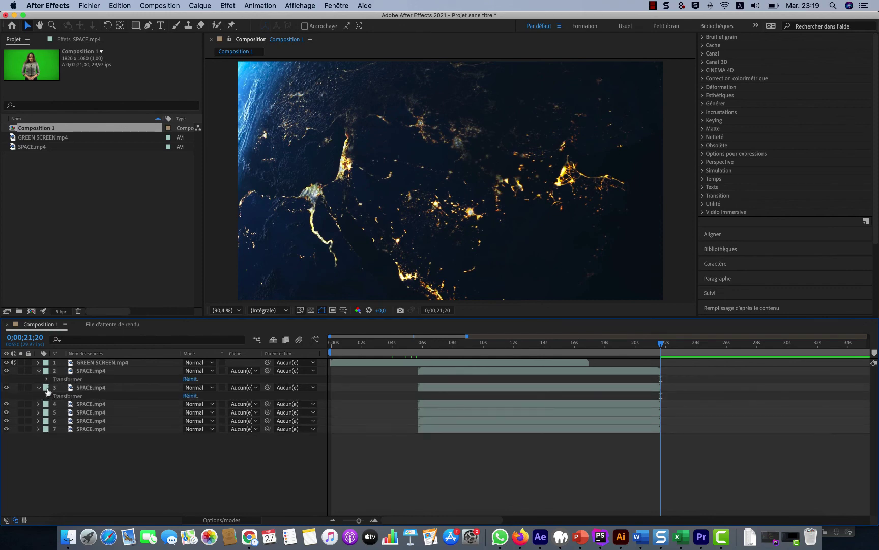
{"action": "left_click", "coordinate": [47, 379]}
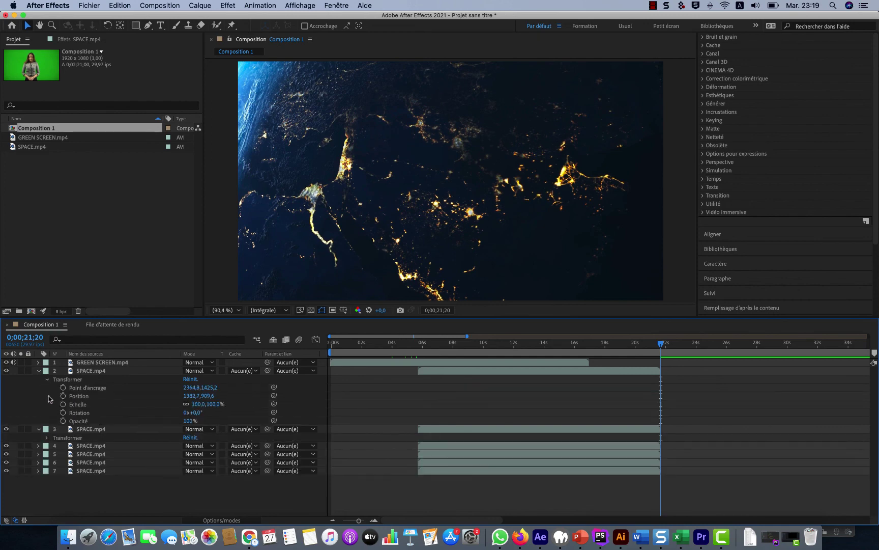
{"action": "left_click", "coordinate": [47, 437]}
{"action": "scroll", "coordinate": [184, 407], "scroll_direction": "down", "scroll_amount": 1}
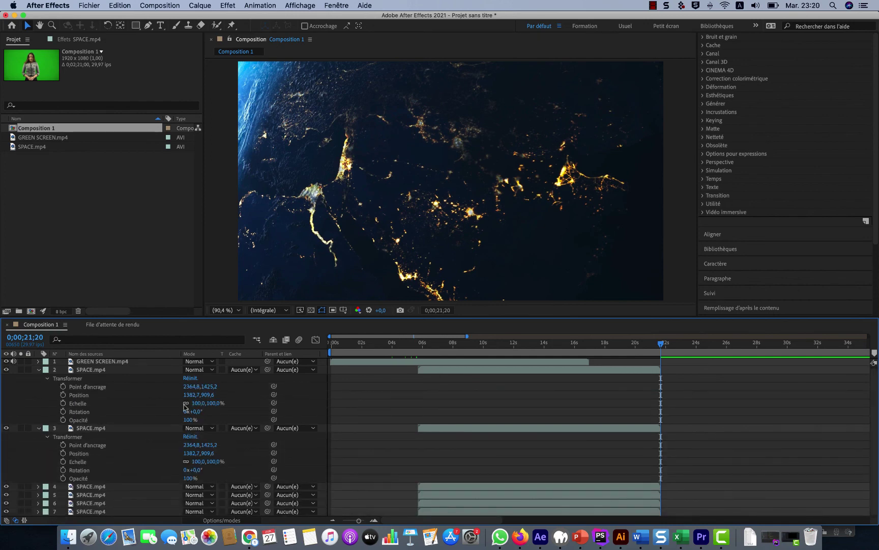
{"action": "left_click", "coordinate": [39, 487]}
{"action": "scroll", "coordinate": [126, 462], "scroll_direction": "down", "scroll_amount": 1}
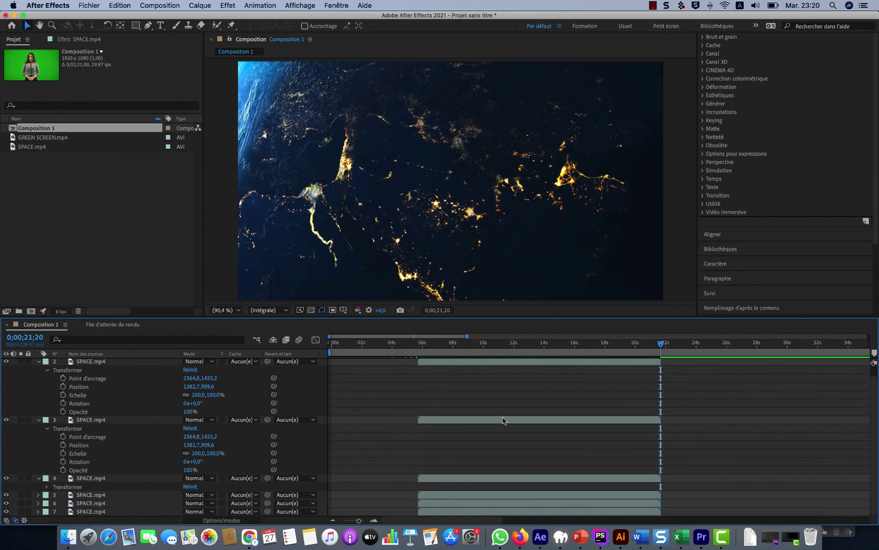
Step: Select all layers, then collapse and re-expand their properties together
{"action": "key", "text": "super+a"}
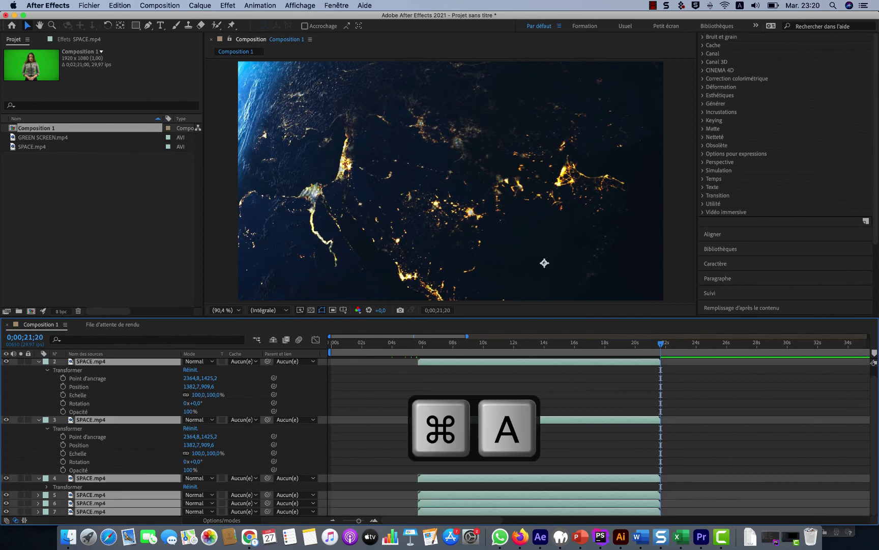
{"action": "left_click", "coordinate": [39, 362]}
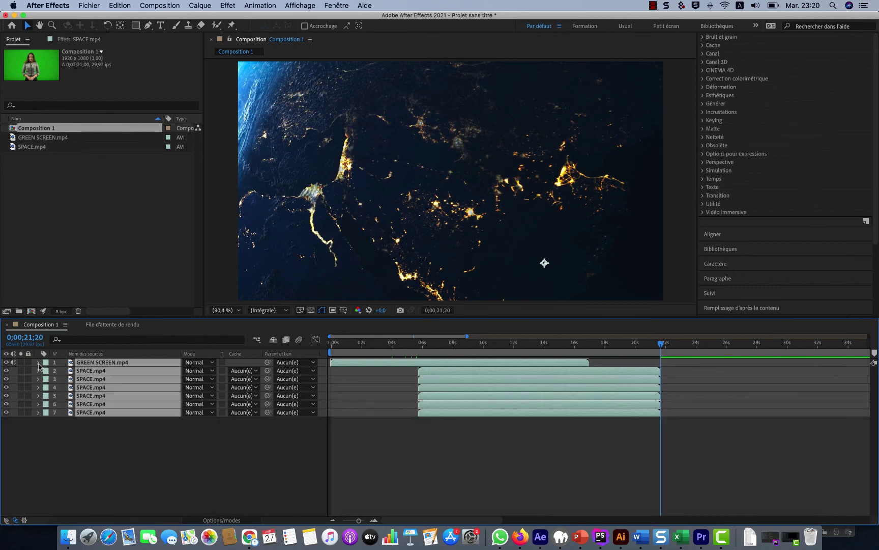
{"action": "left_click", "coordinate": [38, 362]}
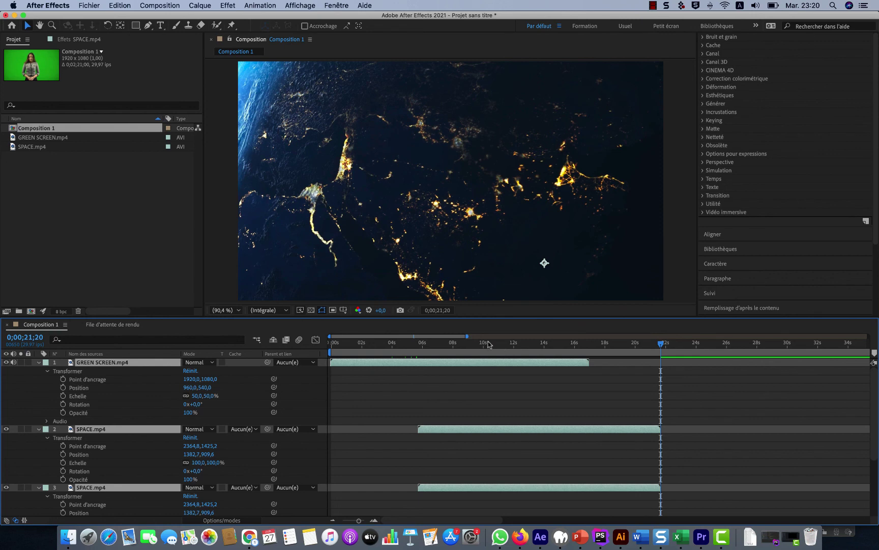
Step: Add a Scale keyframe to all selected layers at 0;00;10;09 and collapse their properties
{"action": "left_click", "coordinate": [488, 345]}
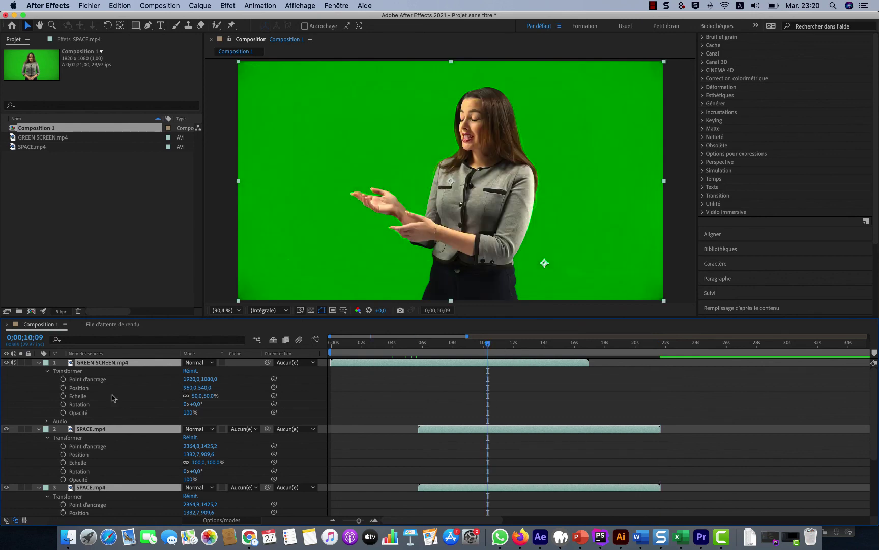
{"action": "left_click", "coordinate": [63, 396]}
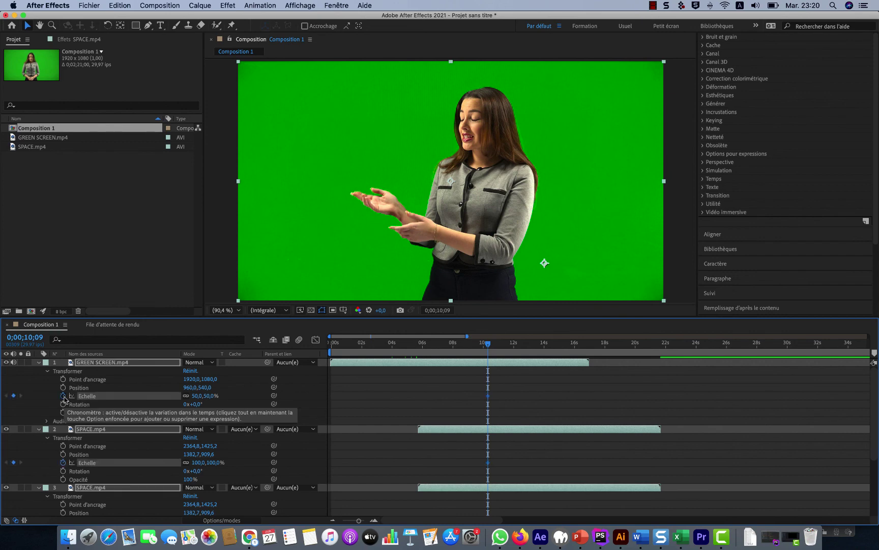
{"action": "scroll", "coordinate": [499, 420], "scroll_direction": "down", "scroll_amount": 5}
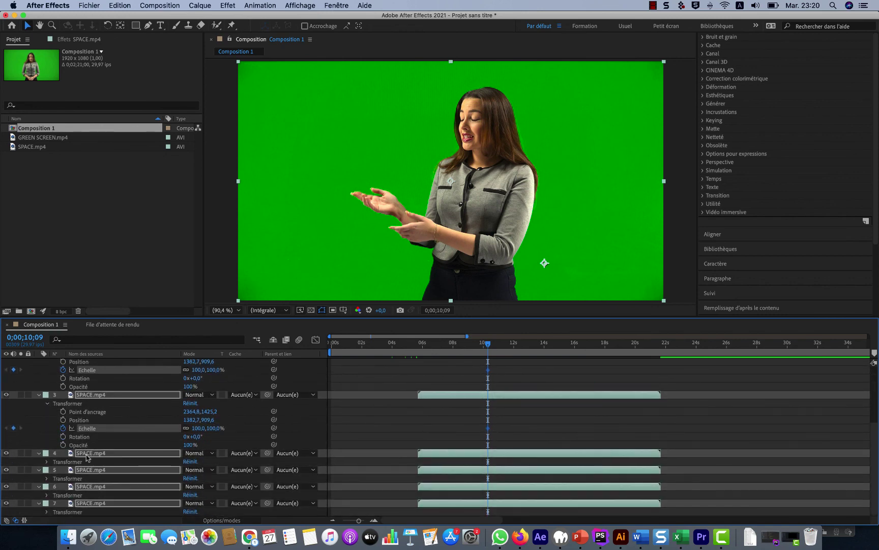
{"action": "left_click", "coordinate": [40, 453]}
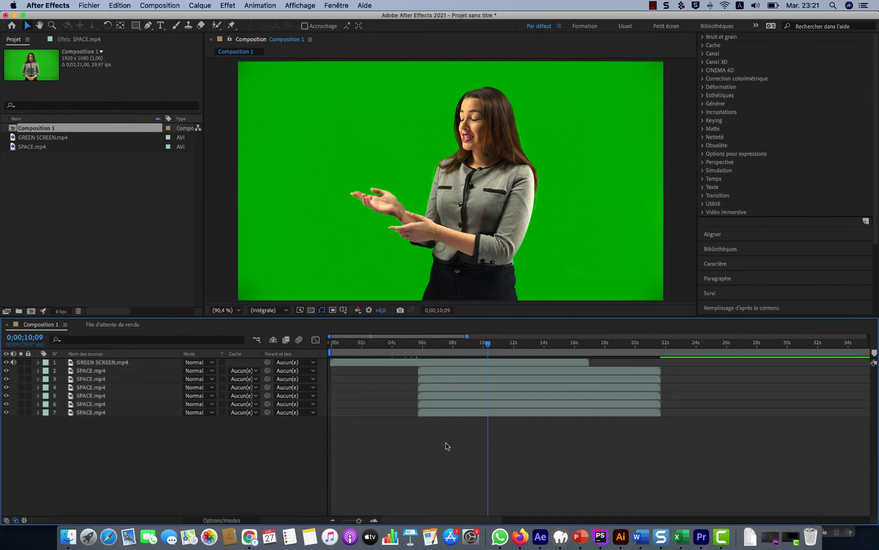
Step: Reveal only the keyframed properties of SPACE.mp4 layers 7 and 4, and hide those of layer 4 again
{"action": "left_click", "coordinate": [446, 415]}
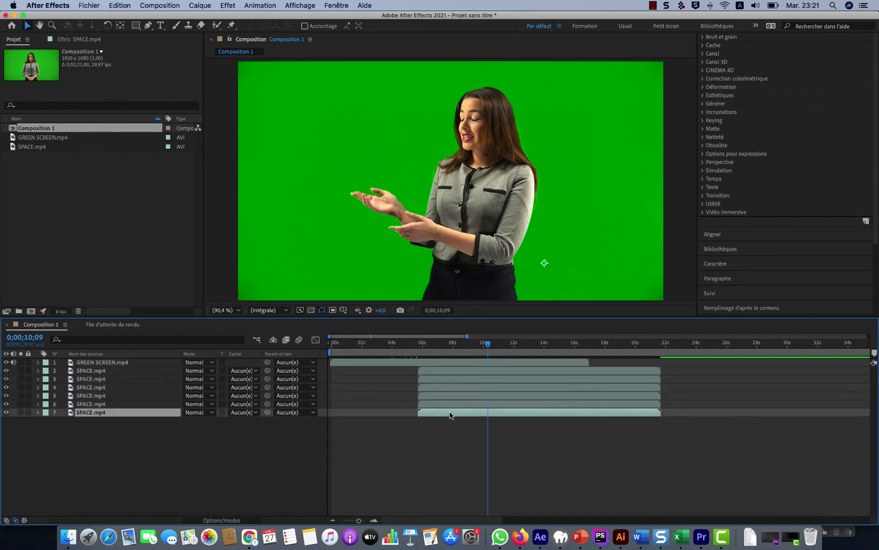
{"action": "key", "text": "u"}
{"action": "left_click", "coordinate": [452, 390]}
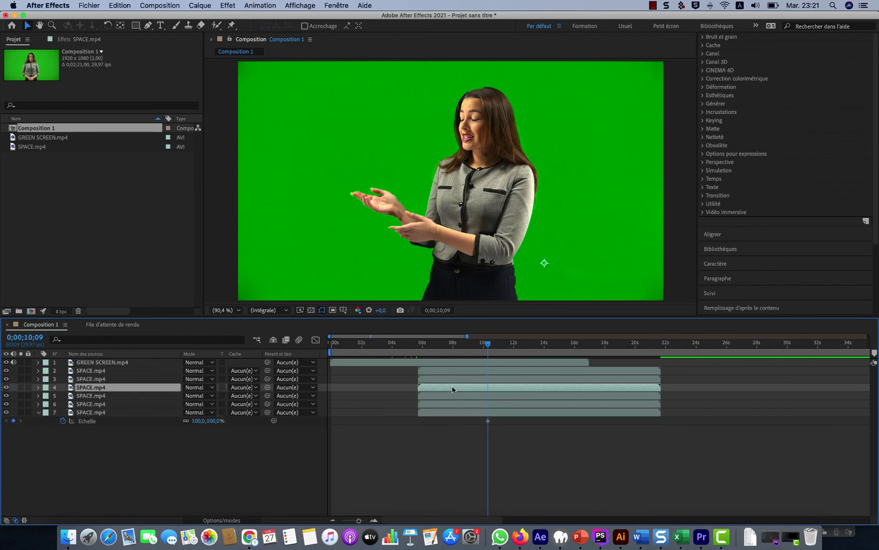
{"action": "key", "text": "u"}
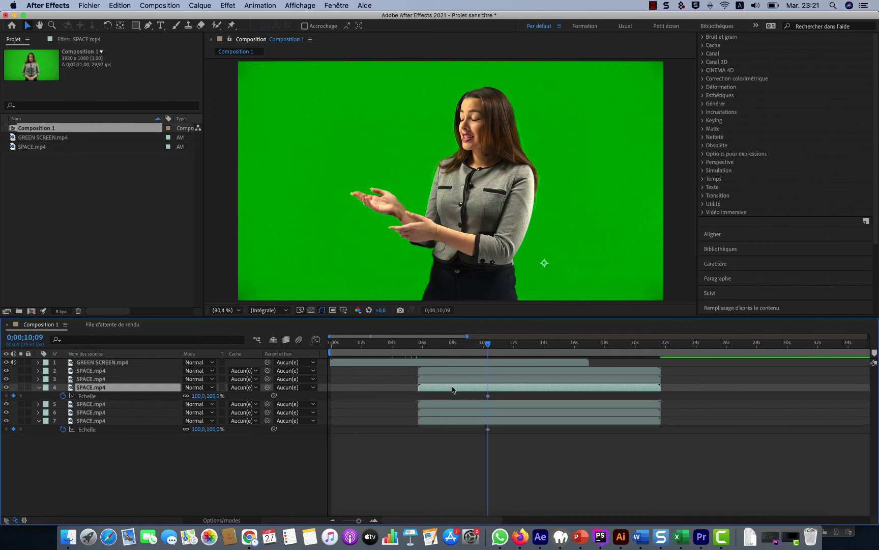
{"action": "key", "text": "u"}
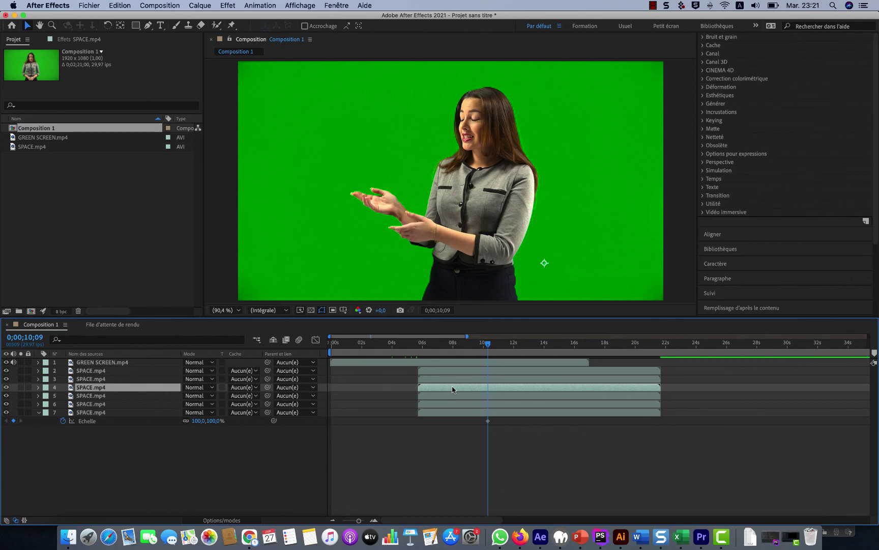